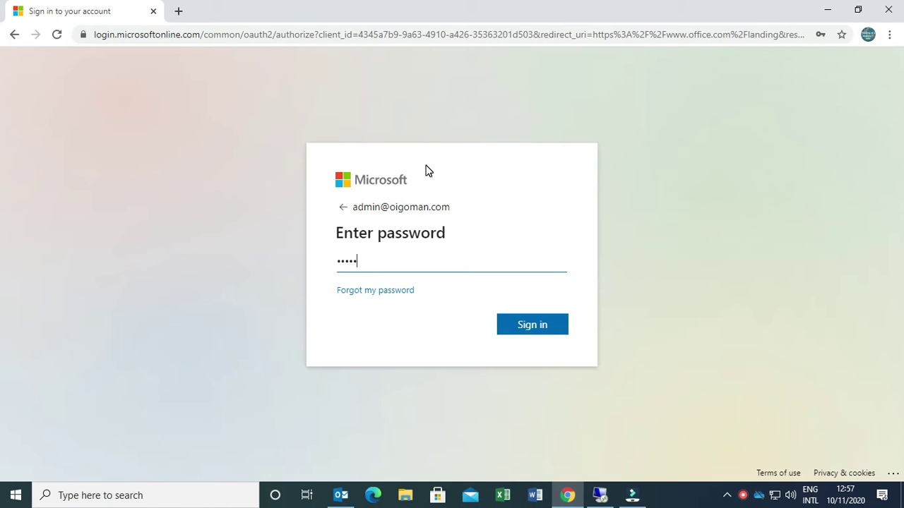
Sign in with the admin account password and decline to stay signed in
text(••••••)
key(Return)
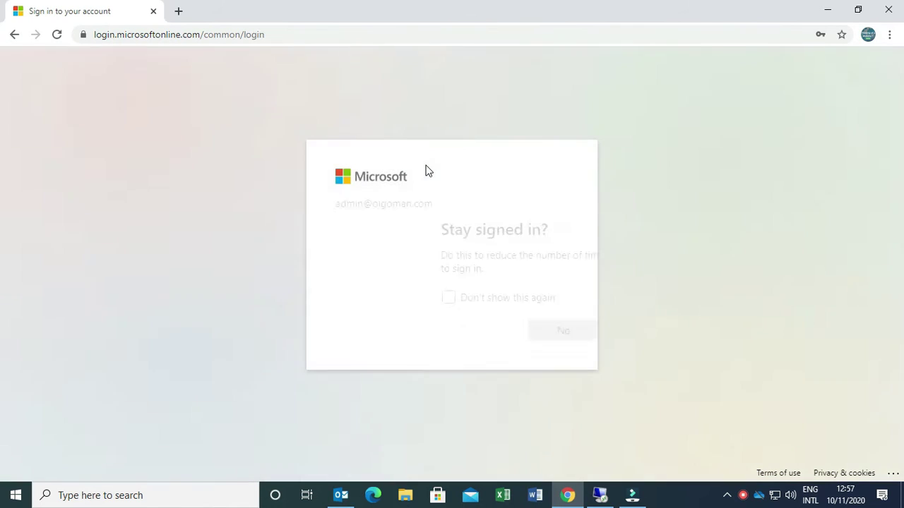
click(462, 340)
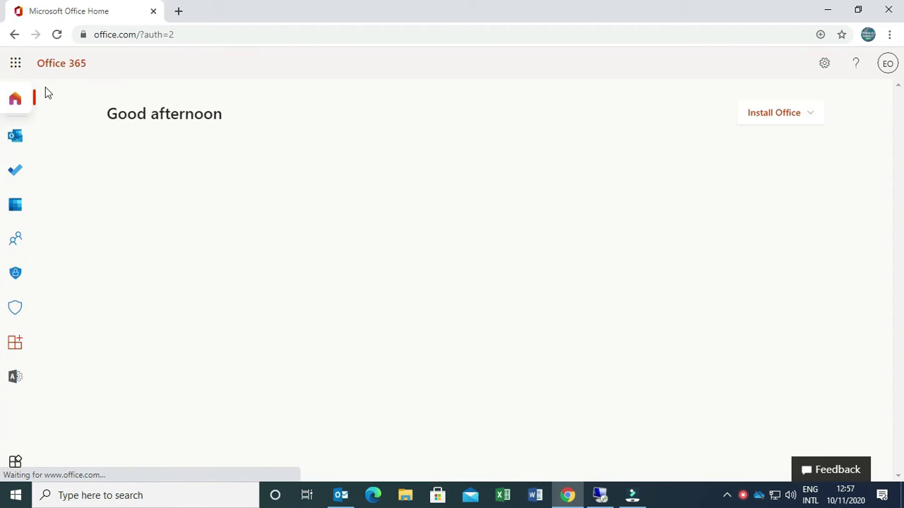
Go to Admin > Users > Active users and search for the target user by name
click(17, 64)
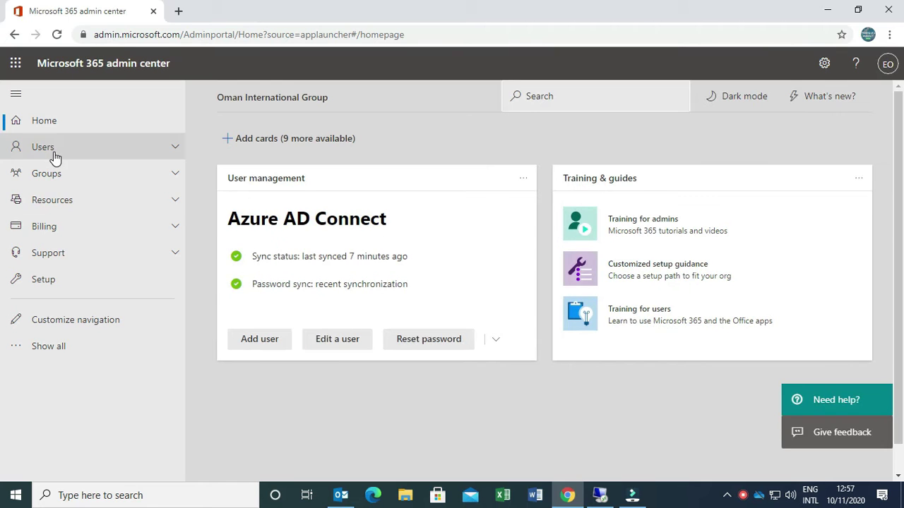
click(55, 151)
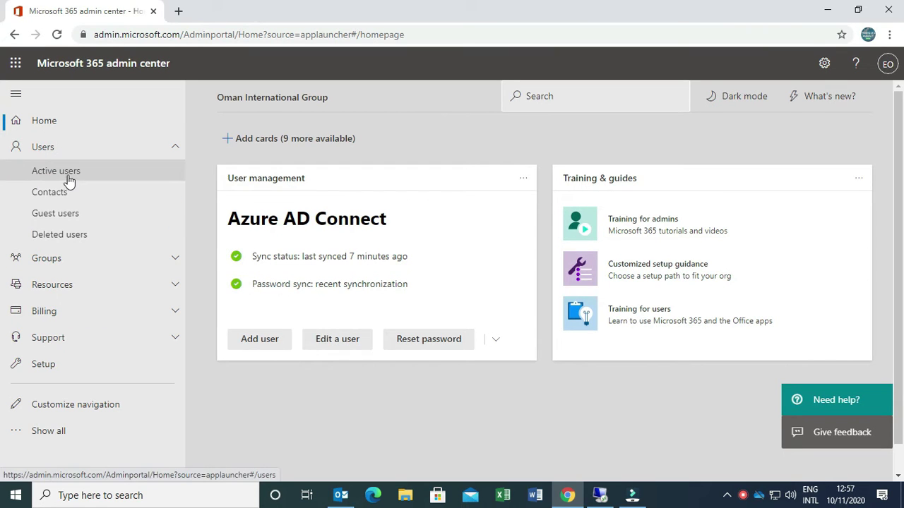
click(70, 175)
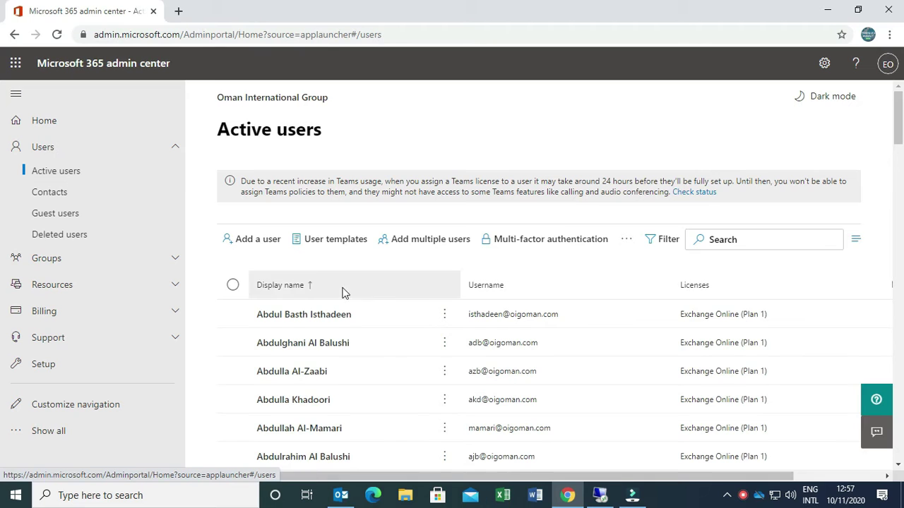
click(738, 242)
text(siva)
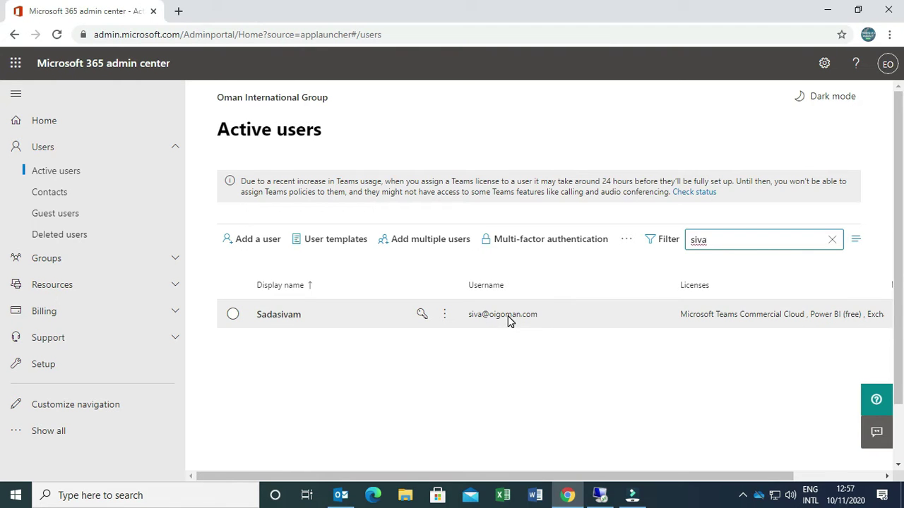
Open the matching user's Manage username and email panel and scroll to the aliases
click(288, 318)
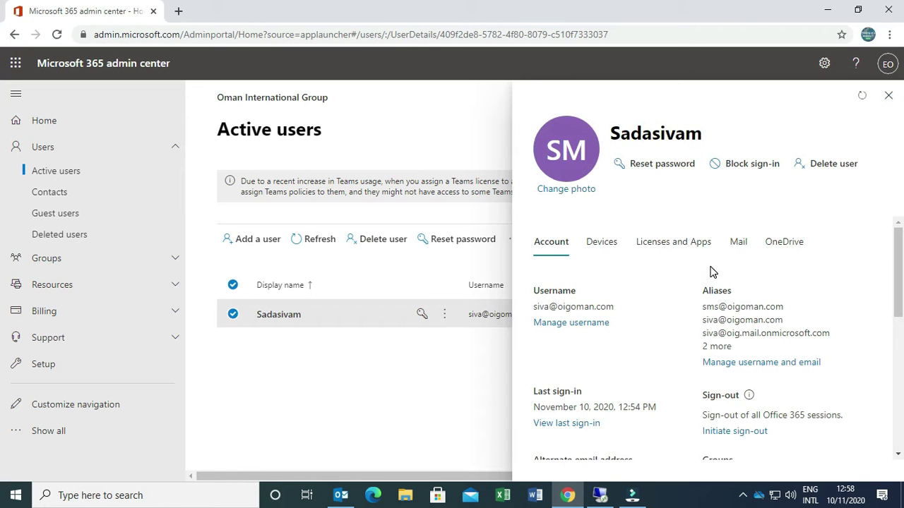
click(592, 325)
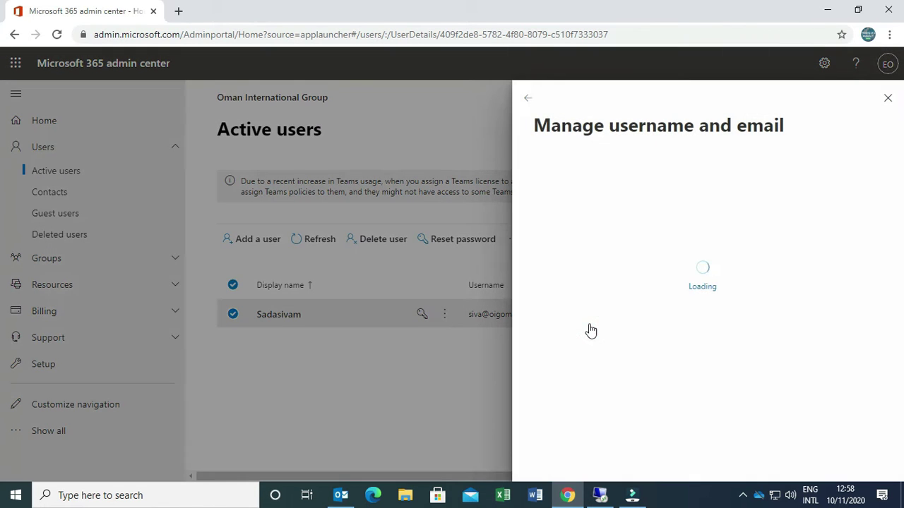
scroll(667, 289, down, 1)
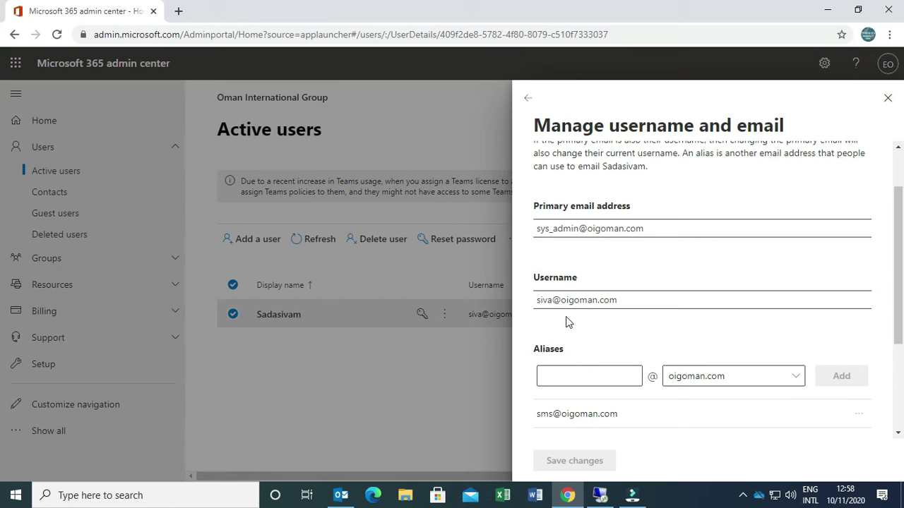
scroll(619, 318, down, 1)
Try entering a new alias with the oigoman.com domain, then scroll back up
click(598, 308)
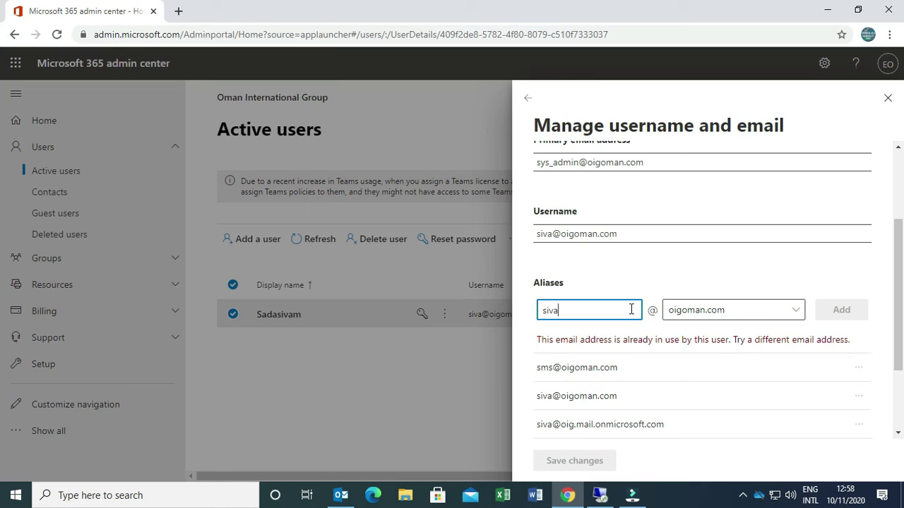
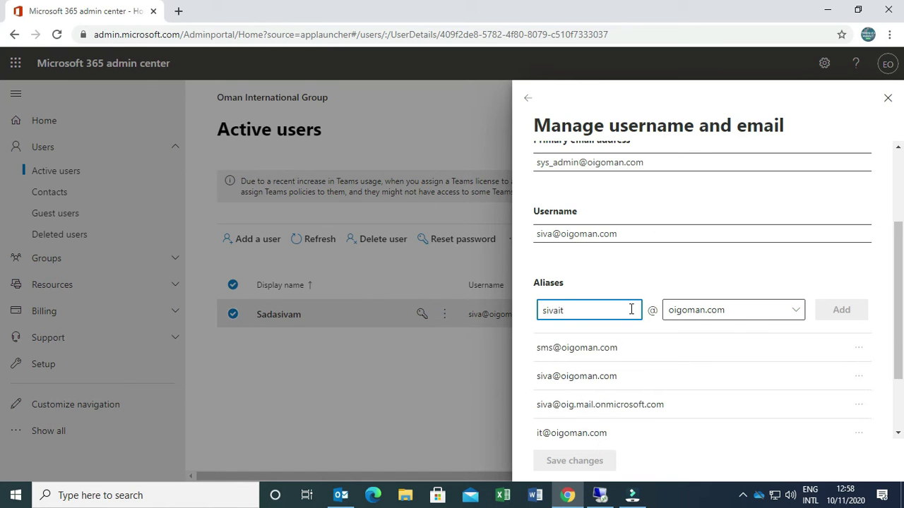
click(769, 312)
click(772, 311)
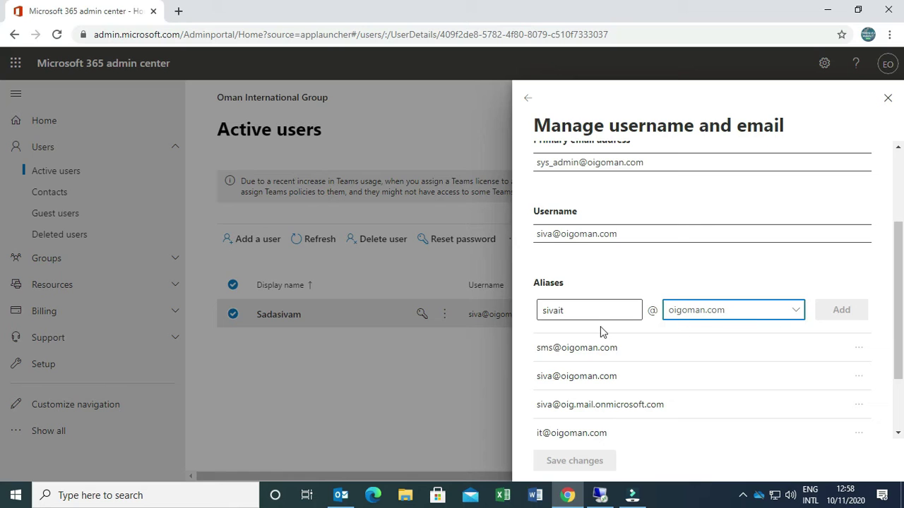
scroll(791, 314, down, 2)
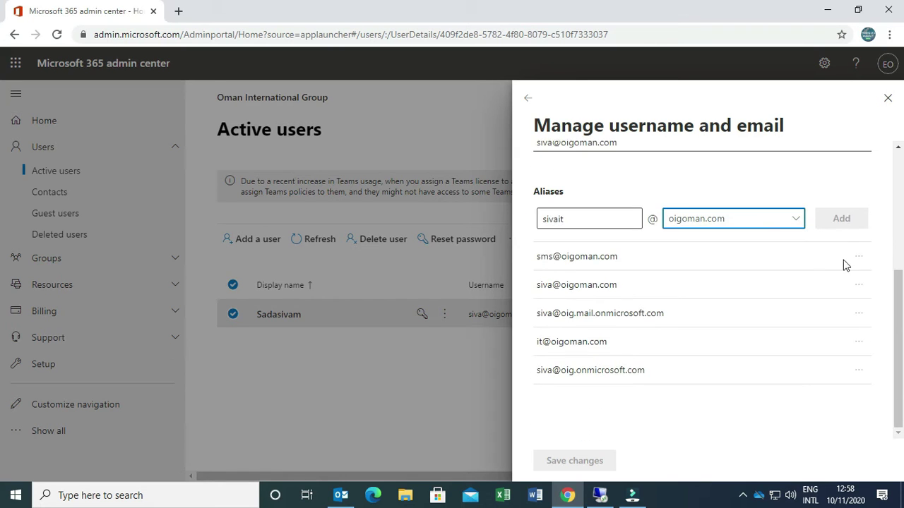
scroll(724, 377, up, 3)
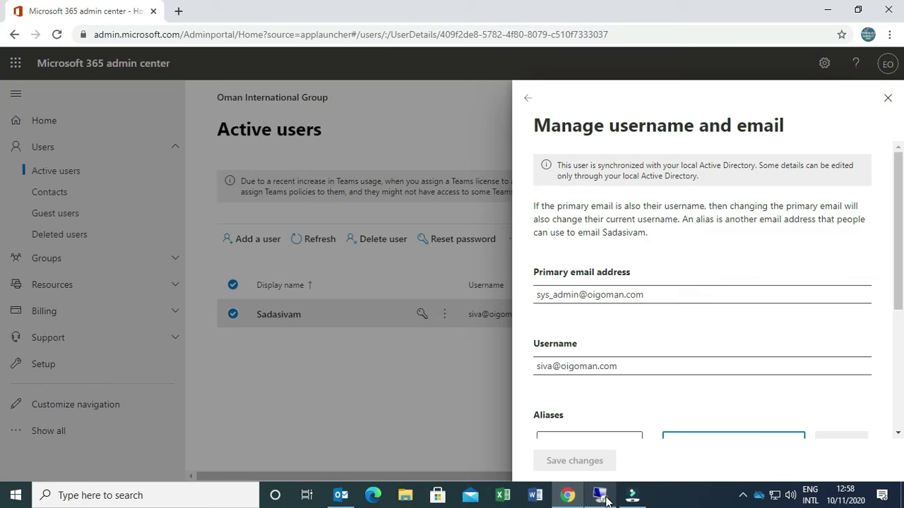
Switch to the remote server session and minimize PowerShell and Notepad to reveal the users list
click(601, 431)
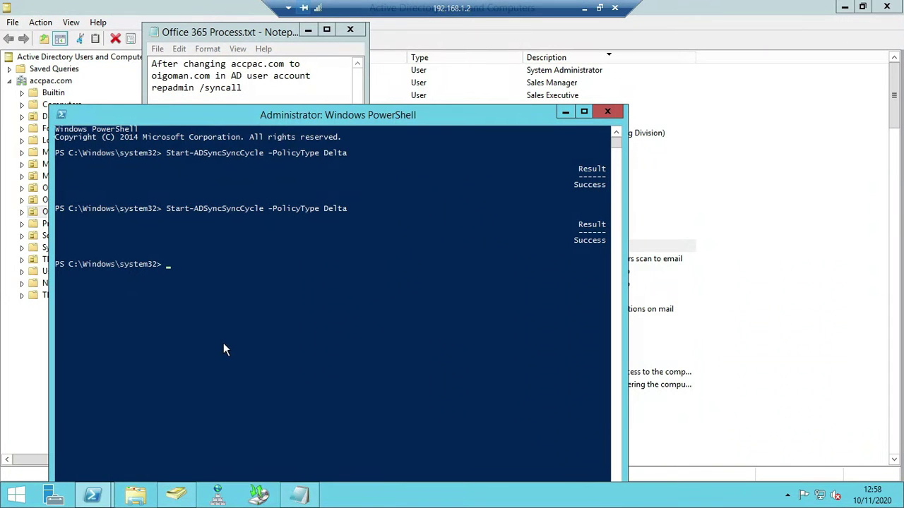
click(565, 111)
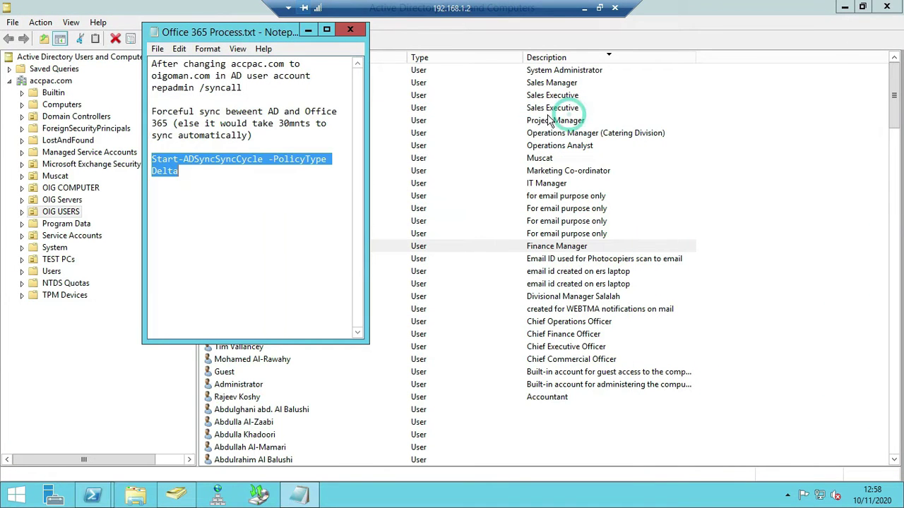
click(308, 31)
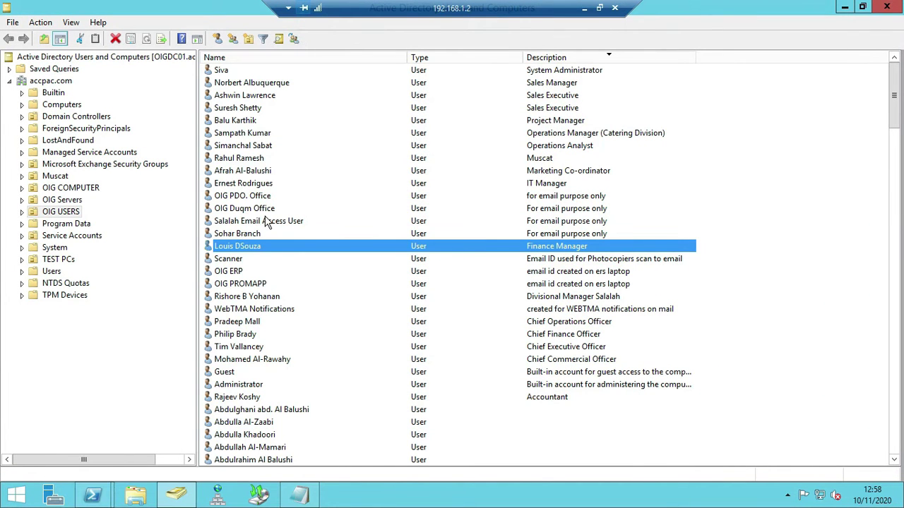
Open Properties for the System Administrator user in OIG USERS
text(simpson)
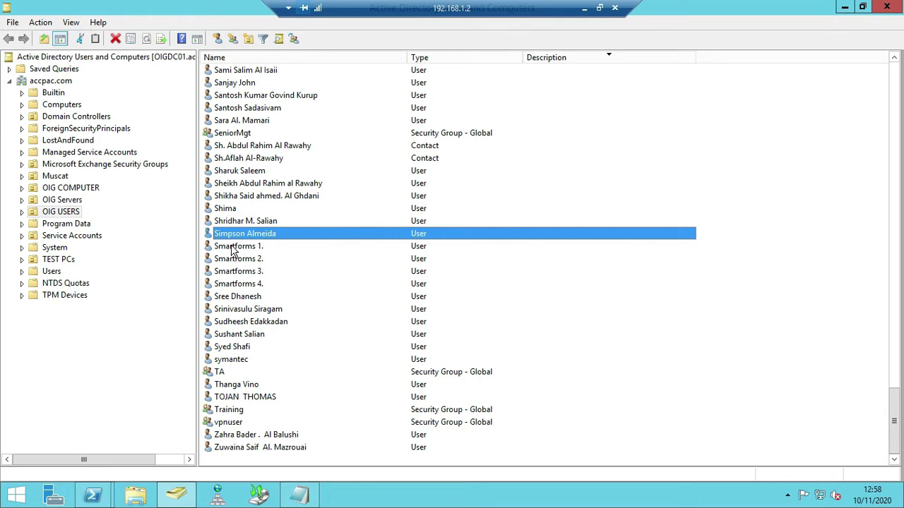
text(sy)
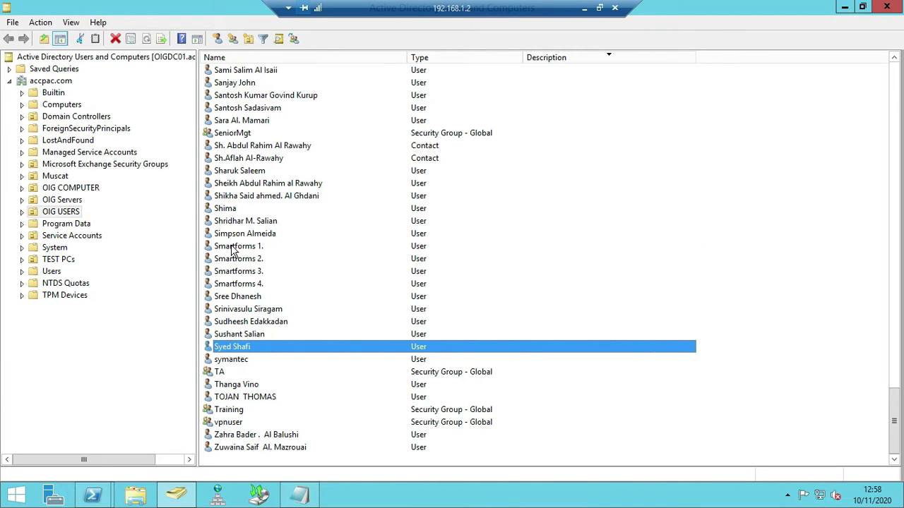
text(m)
key(Home)
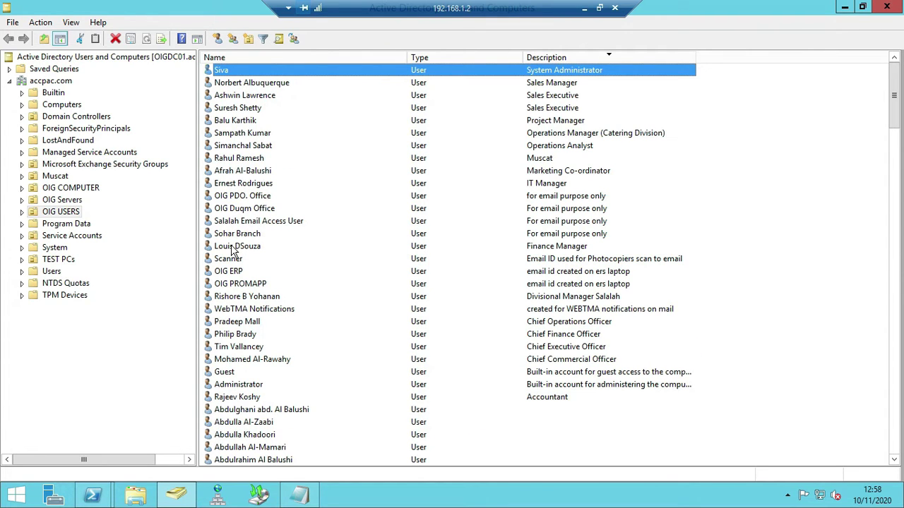
right_click(229, 72)
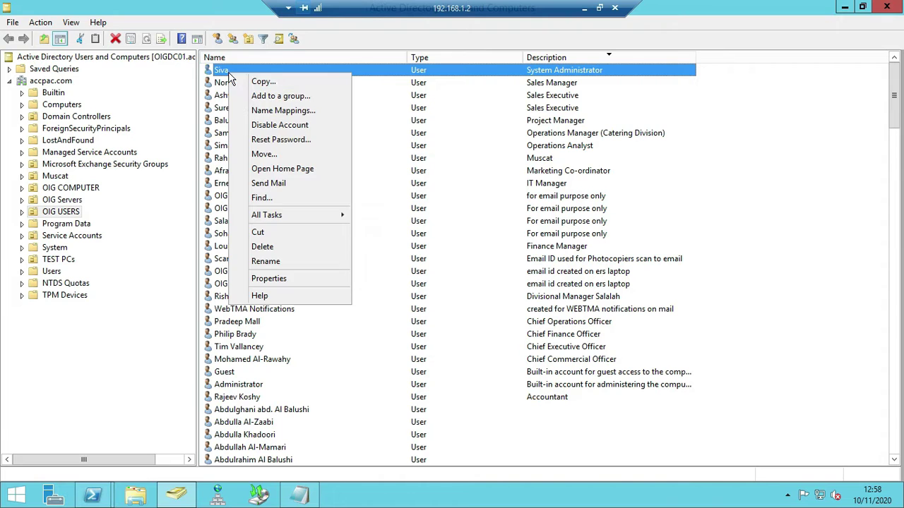
click(277, 280)
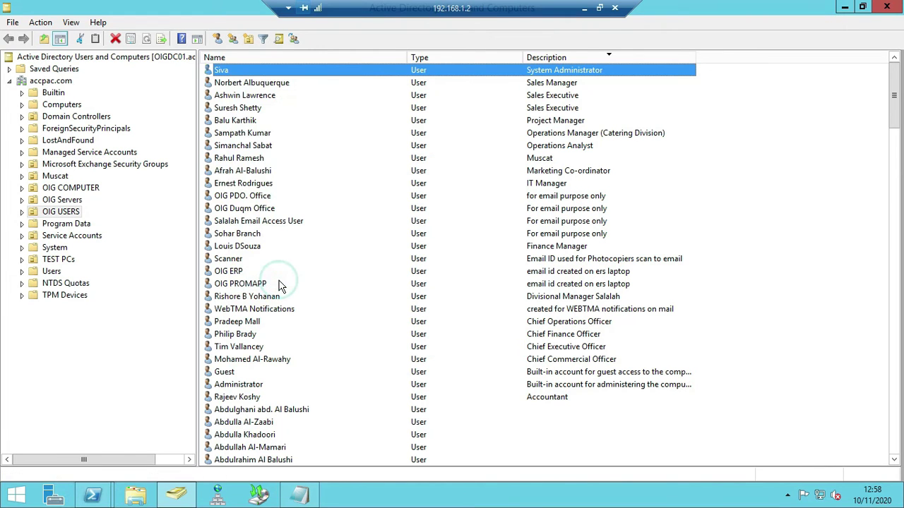
Open the proxyAddresses attribute for editing in the Attribute Editor
click(547, 112)
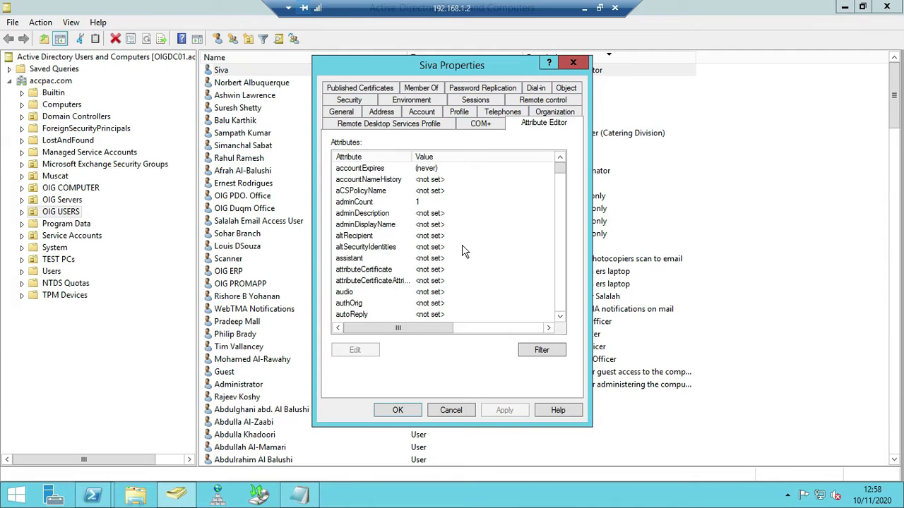
click(367, 225)
text(pro)
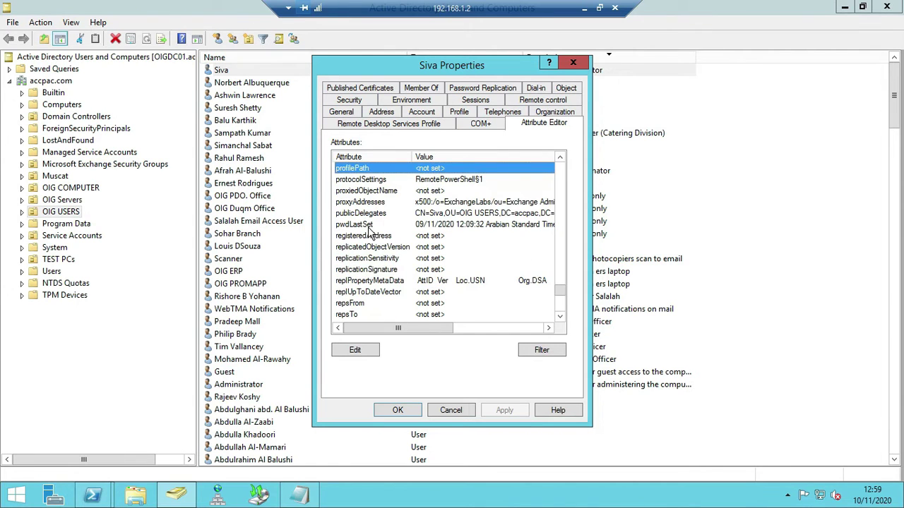
click(358, 203)
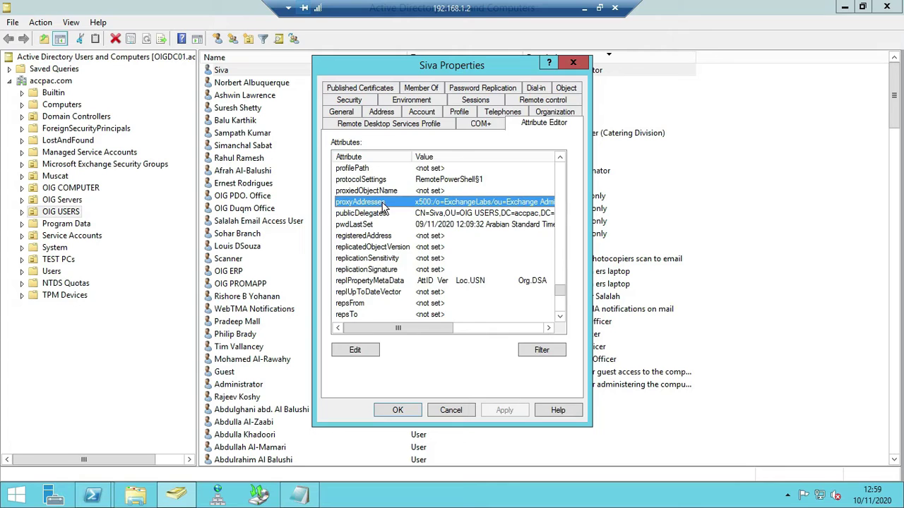
double_click(382, 202)
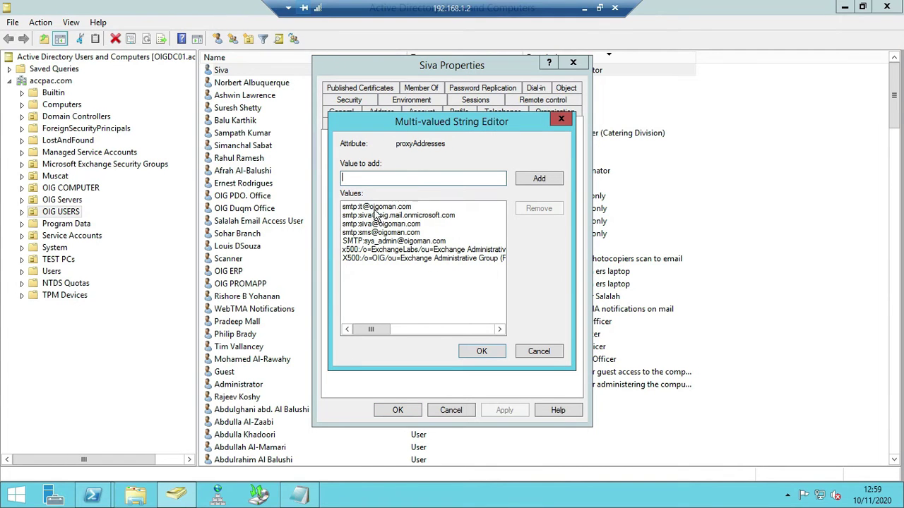
Add the new smtp alias to proxyAddresses, then apply and close the user's properties
click(378, 179)
click(539, 182)
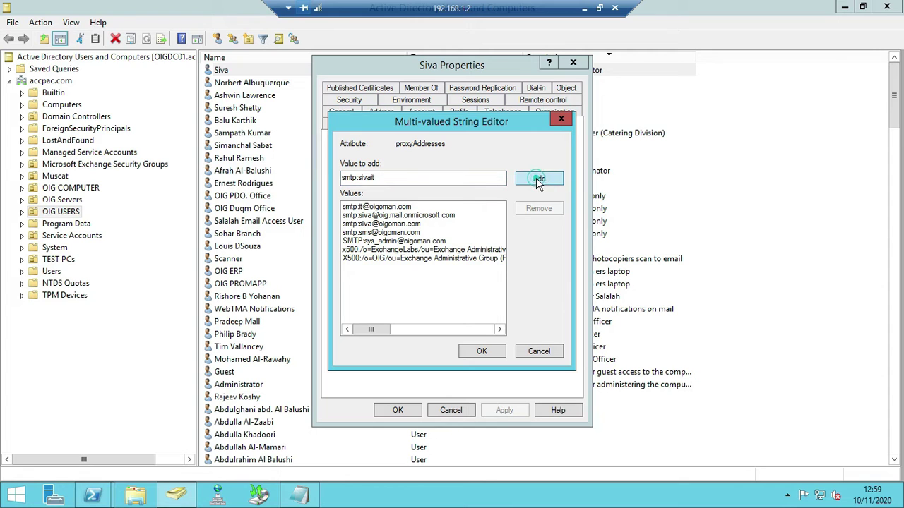
click(485, 350)
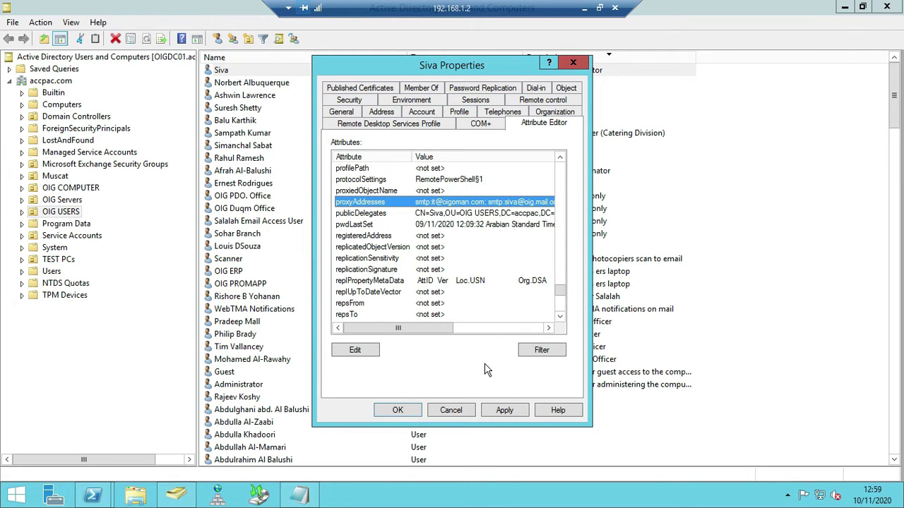
click(504, 412)
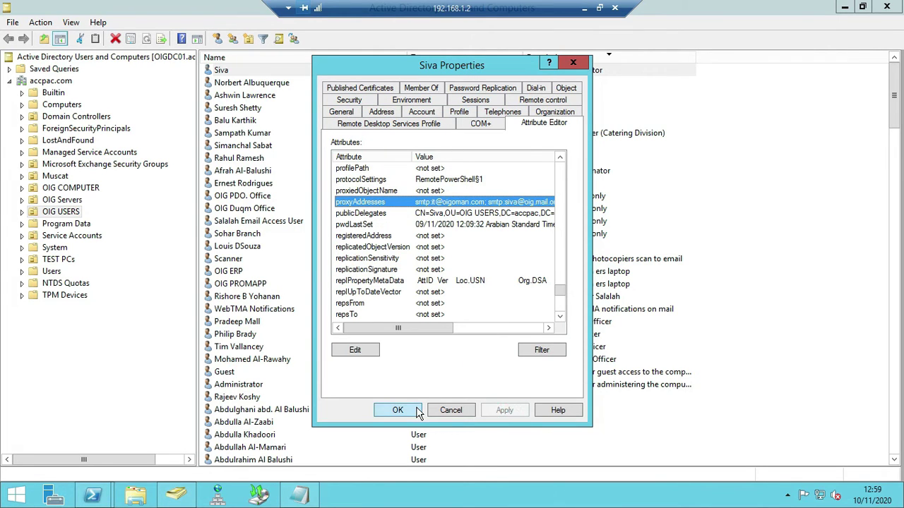
click(417, 413)
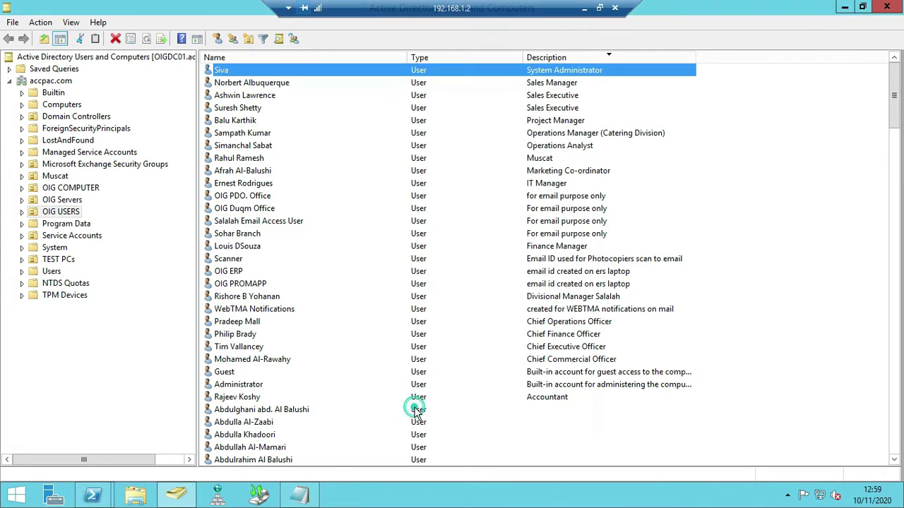
click(843, 7)
Copy Start-ADSyncSyncCycle -PolicyType Delta from the Notepad notes and run it in PowerShell
click(299, 494)
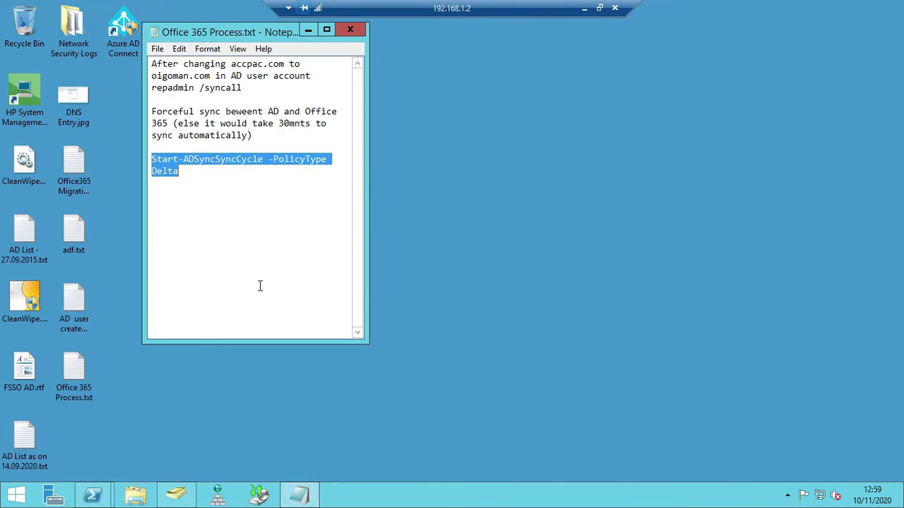
right_click(181, 163)
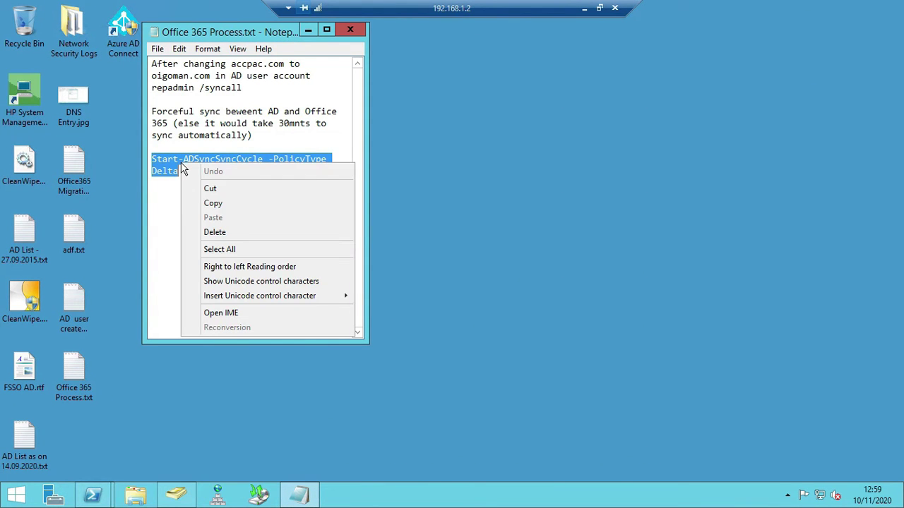
click(223, 206)
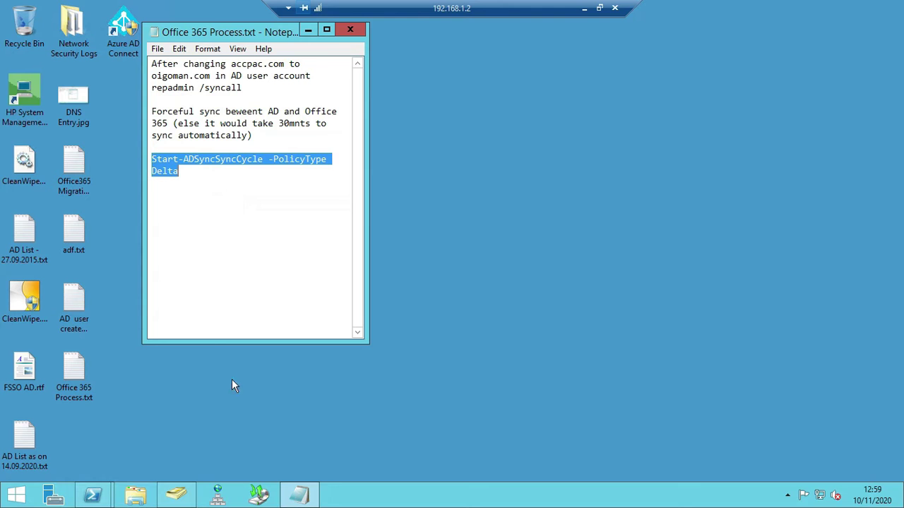
mouse_move(93, 495)
click(210, 441)
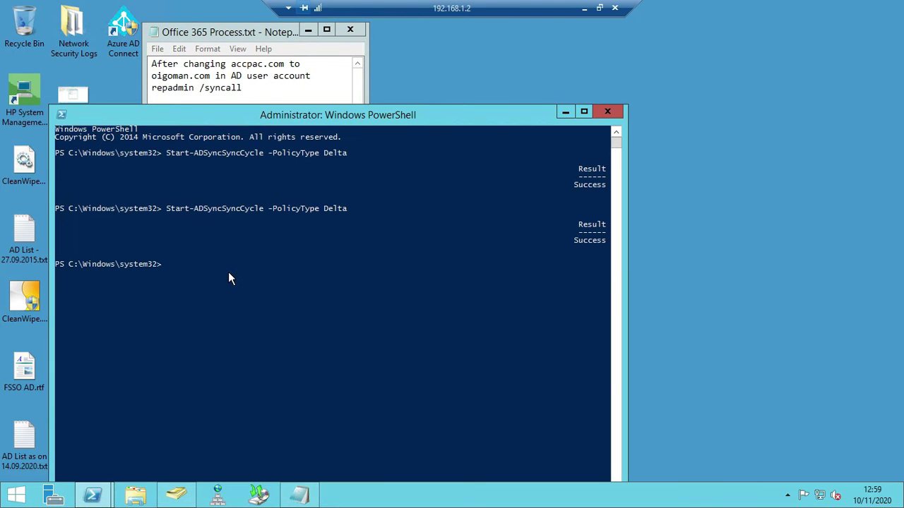
right_click(225, 275)
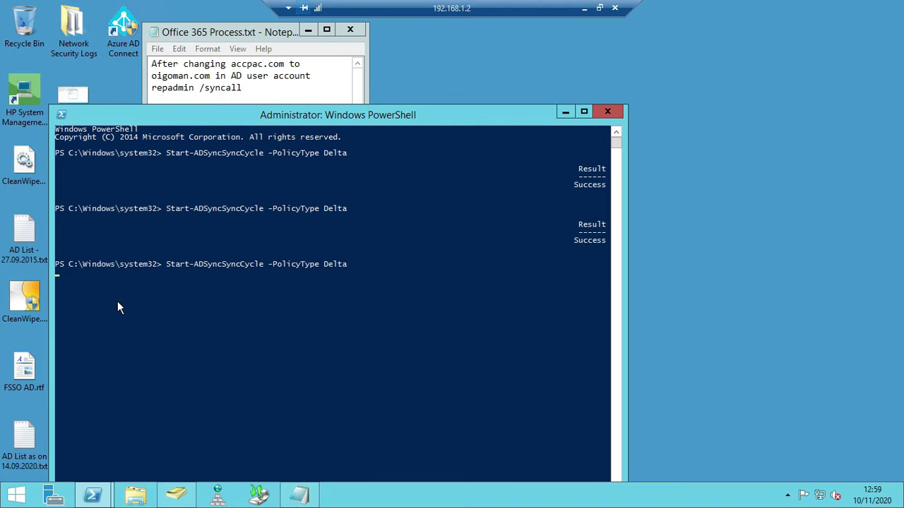
click(584, 9)
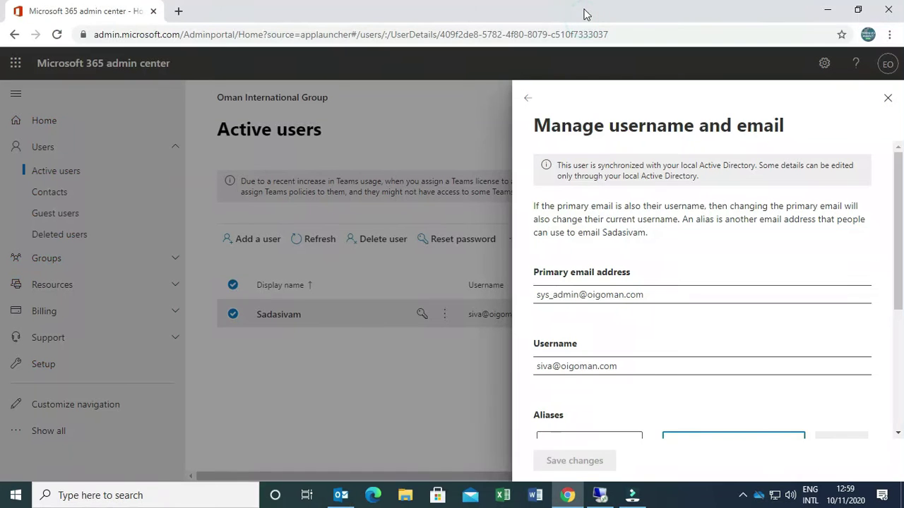
Close the panel, reload the Active users page, and search for the user again
click(887, 97)
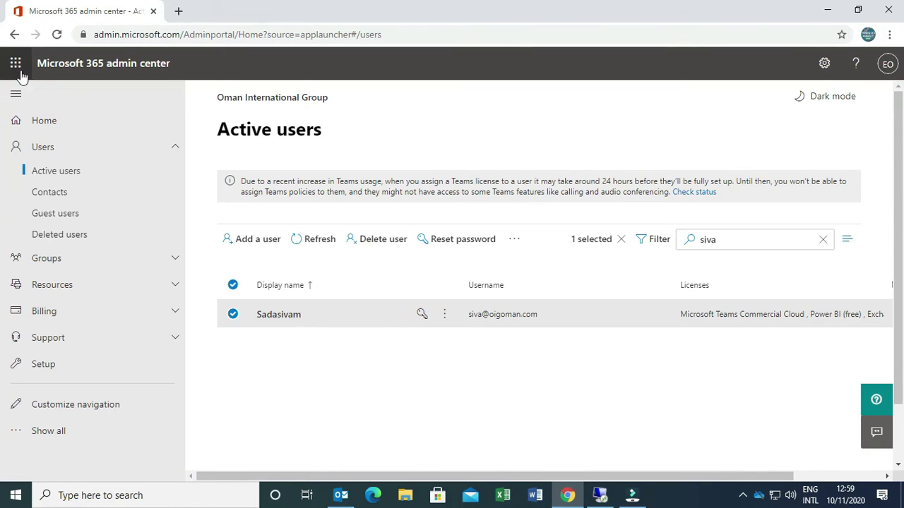
click(63, 175)
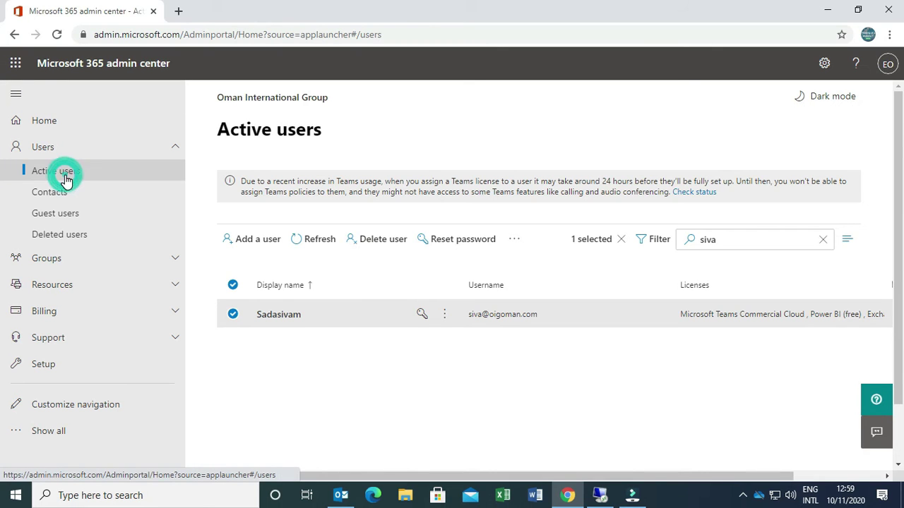
click(57, 34)
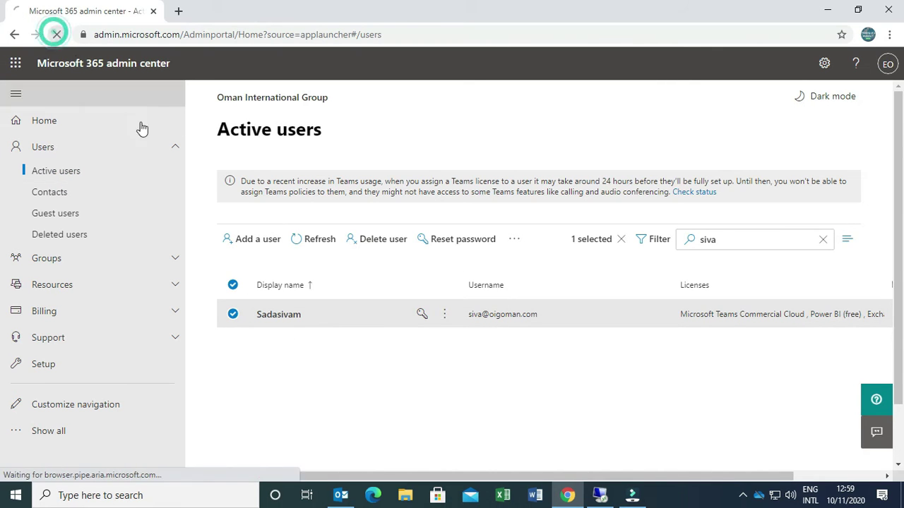
click(322, 321)
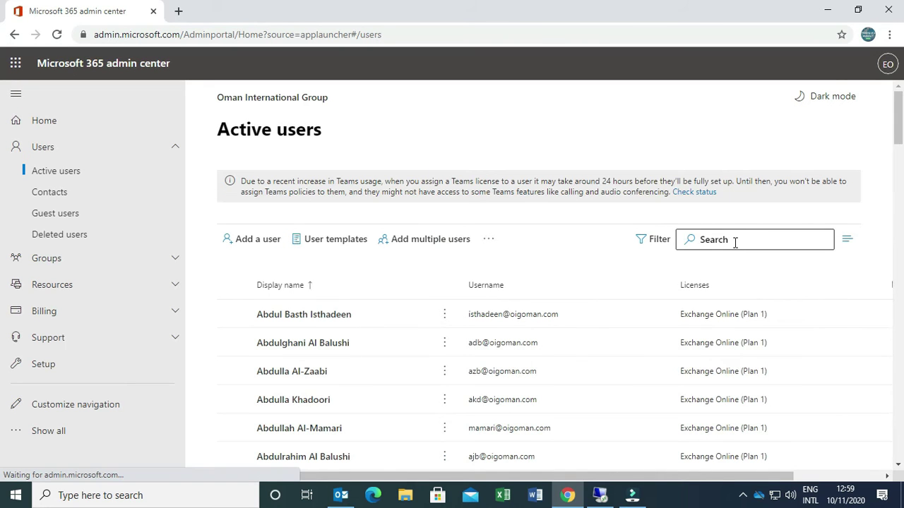
click(735, 242)
text(siva)
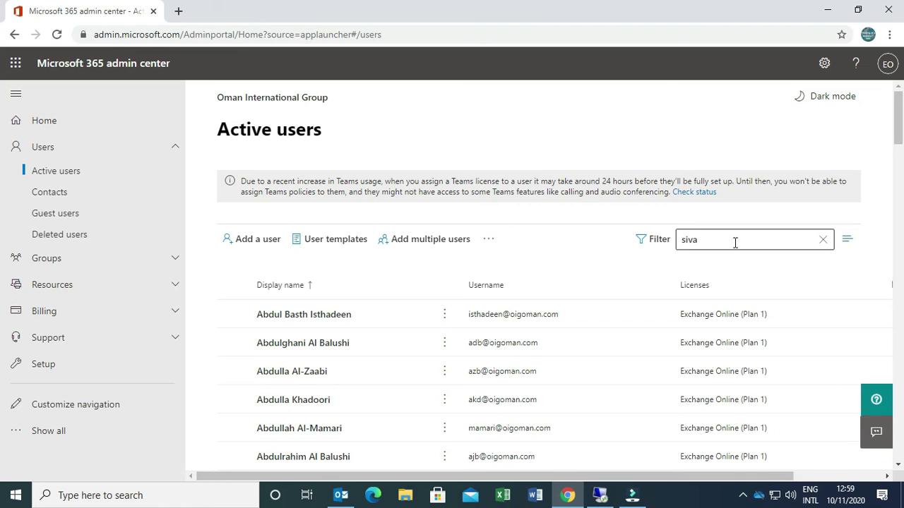
key(Return)
Check the user's aliases in Manage username and email, then return to the remote session
click(514, 321)
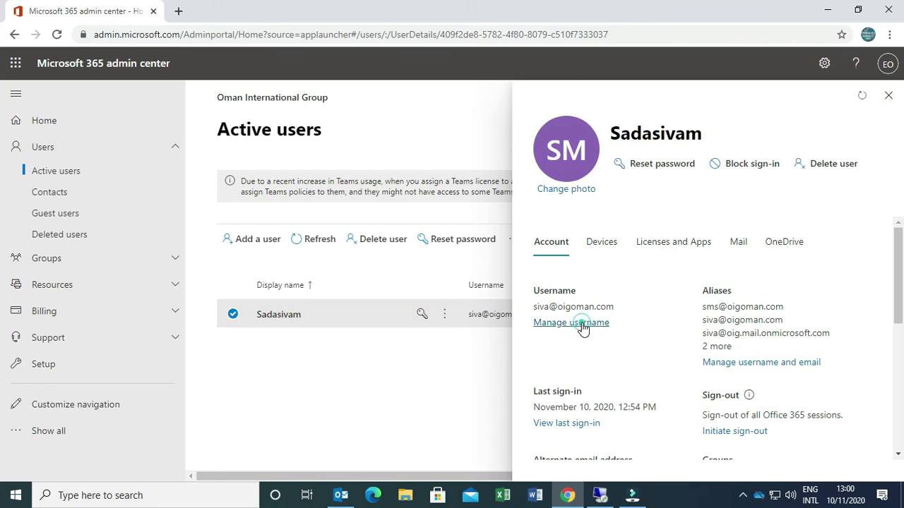
click(582, 323)
scroll(601, 318, down, 3)
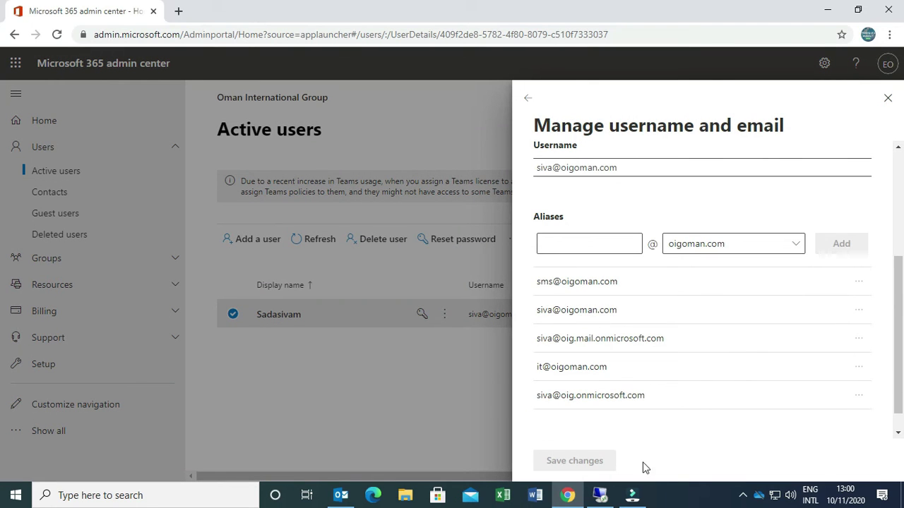
click(742, 496)
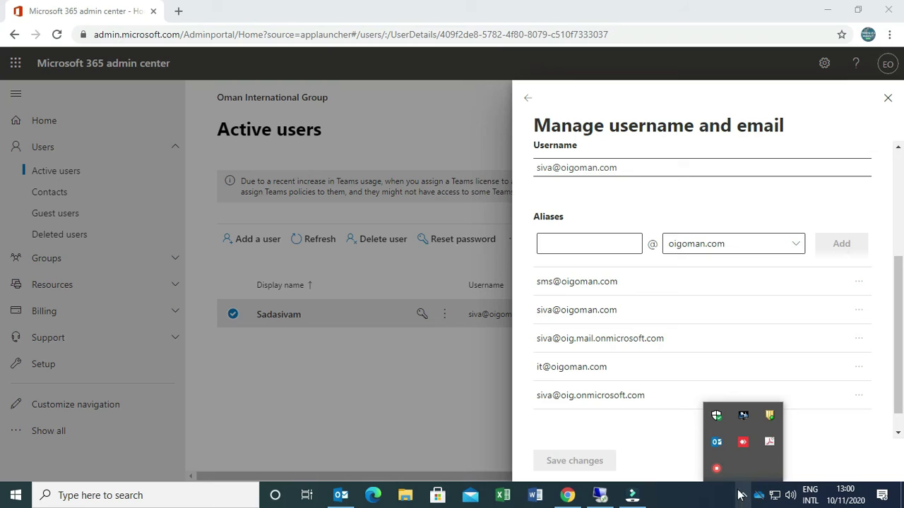
right_click(715, 469)
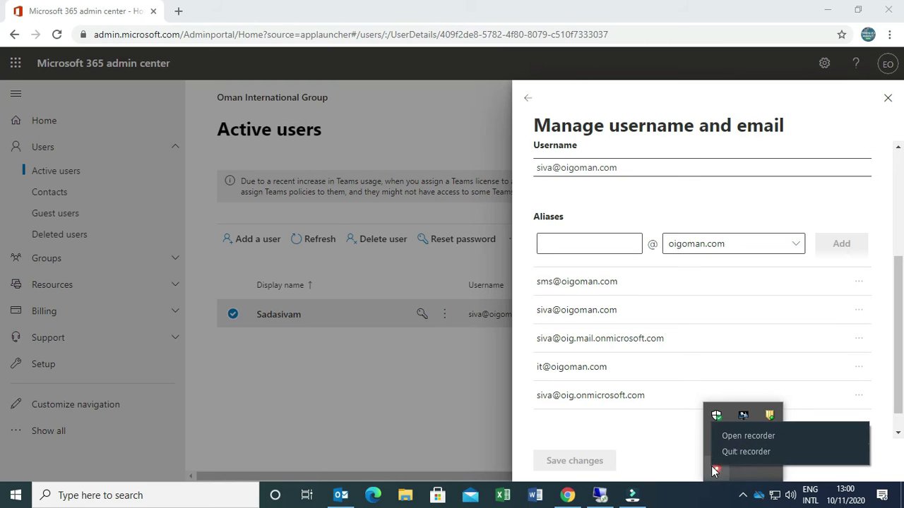
click(744, 436)
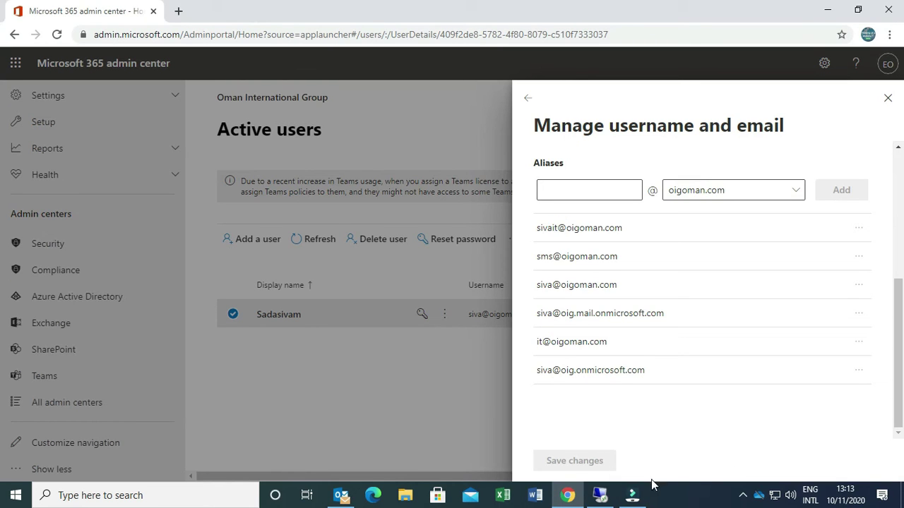
click(633, 495)
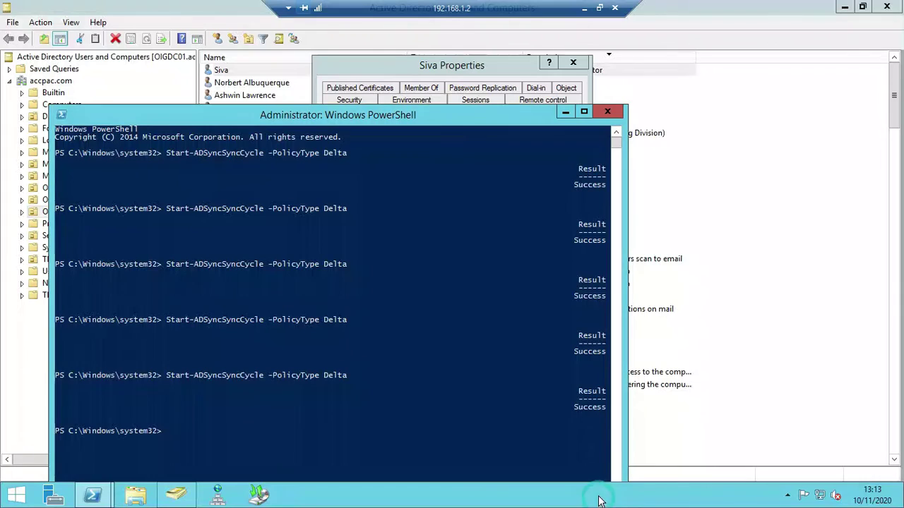
Confirm the new smtp alias in proxyAddresses, then apply and close the user's properties
click(570, 112)
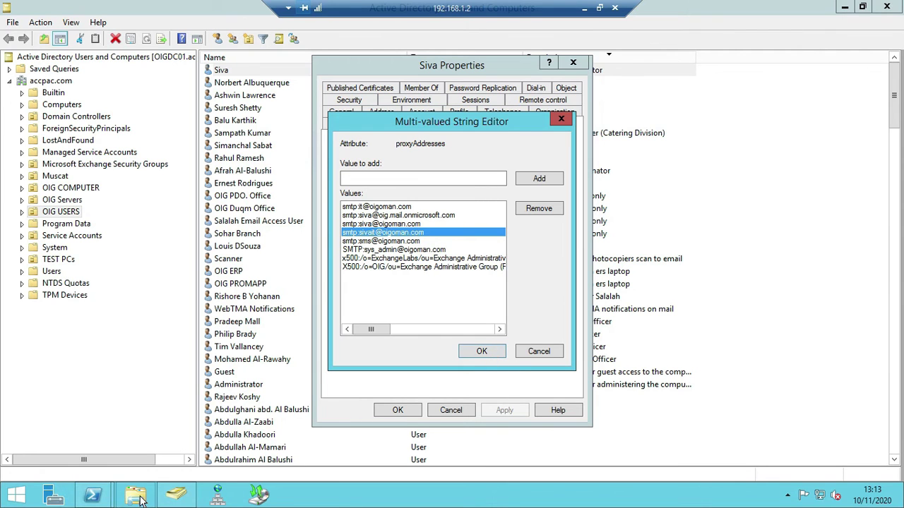
mouse_move(98, 494)
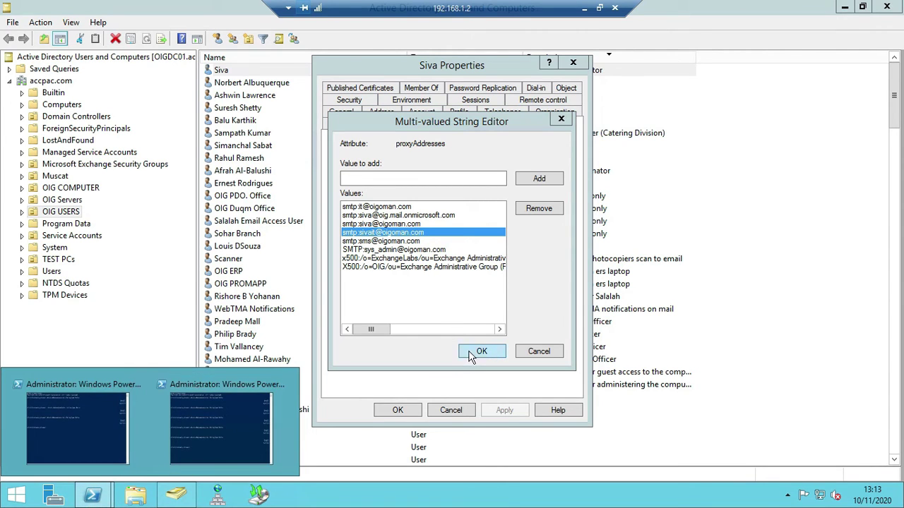
click(480, 351)
click(500, 411)
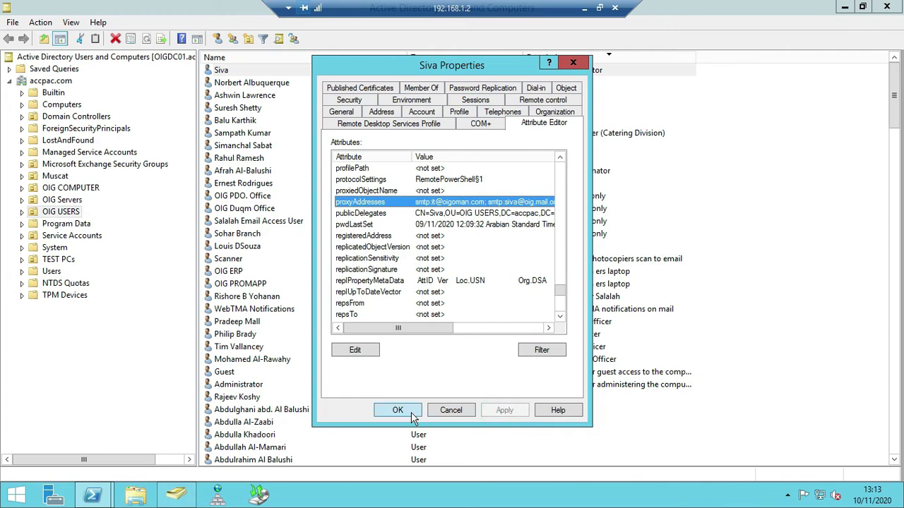
click(415, 418)
Bring the second PowerShell window forward and select the delta sync command
mouse_move(92, 494)
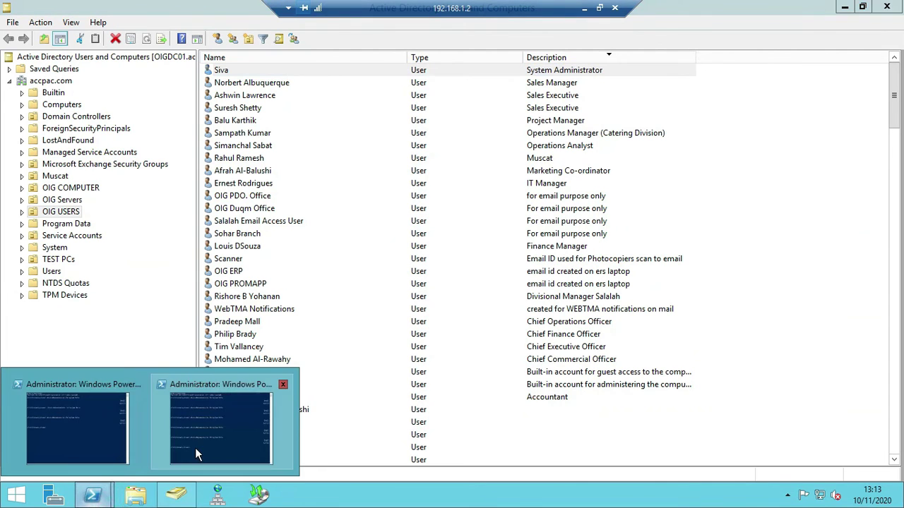
click(196, 452)
drag(166, 375, 344, 380)
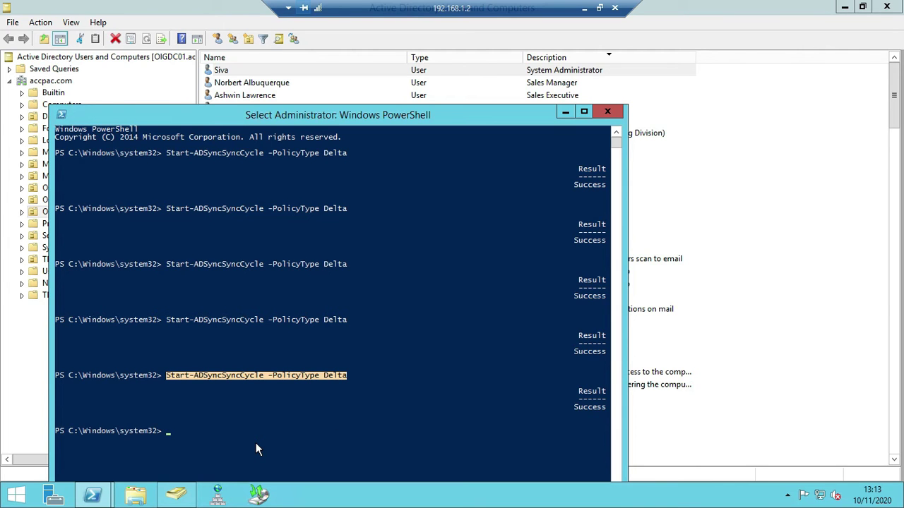
Reopen the user's username and email panel to confirm the synced alias, then close it
click(585, 8)
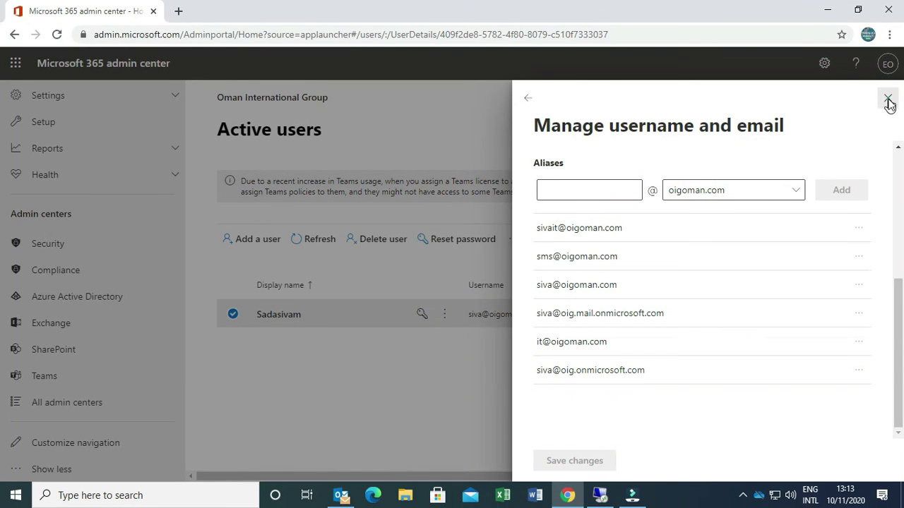
click(888, 98)
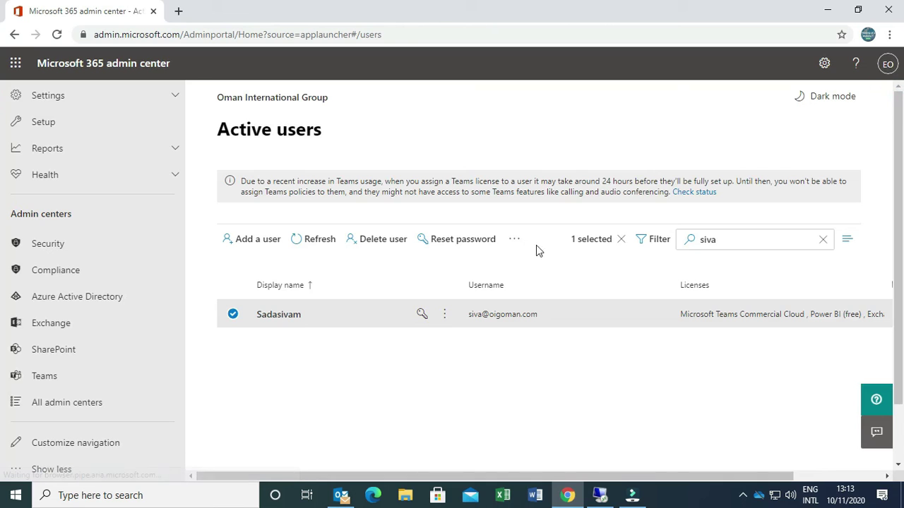
click(286, 315)
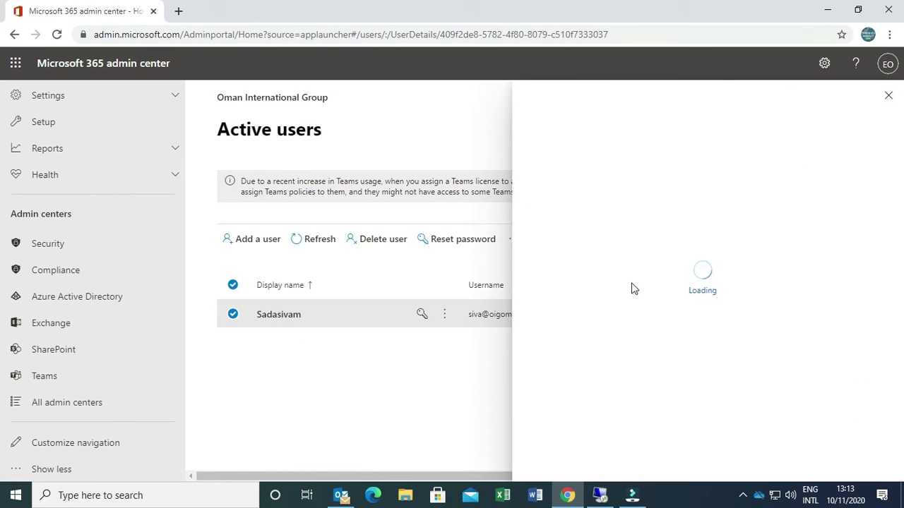
click(563, 322)
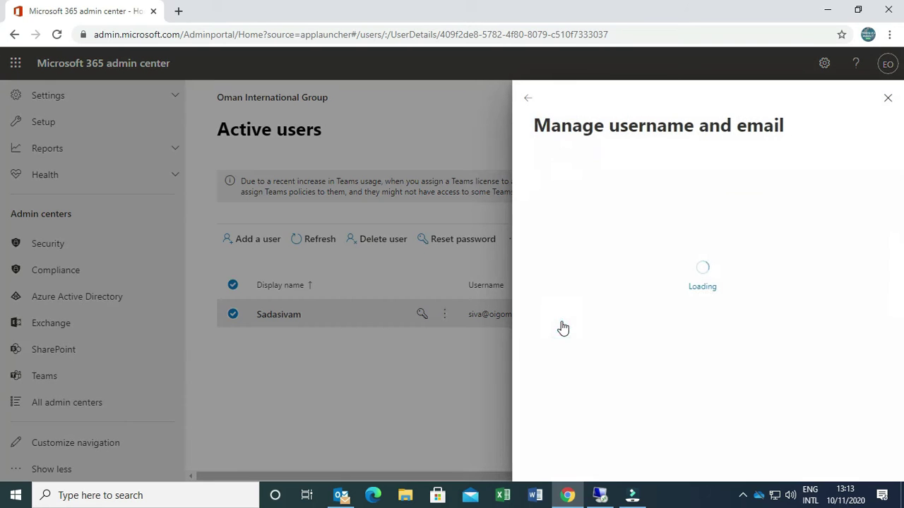
scroll(642, 311, down, 4)
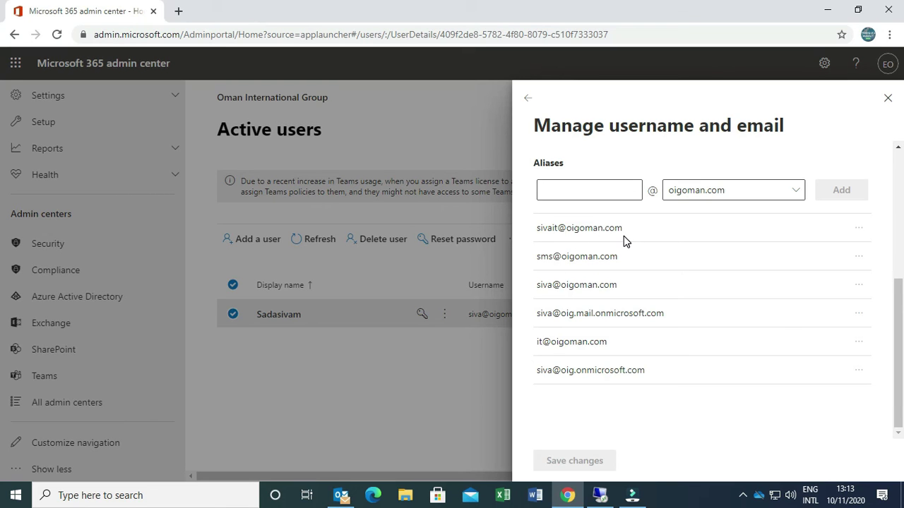
scroll(625, 236, up, 4)
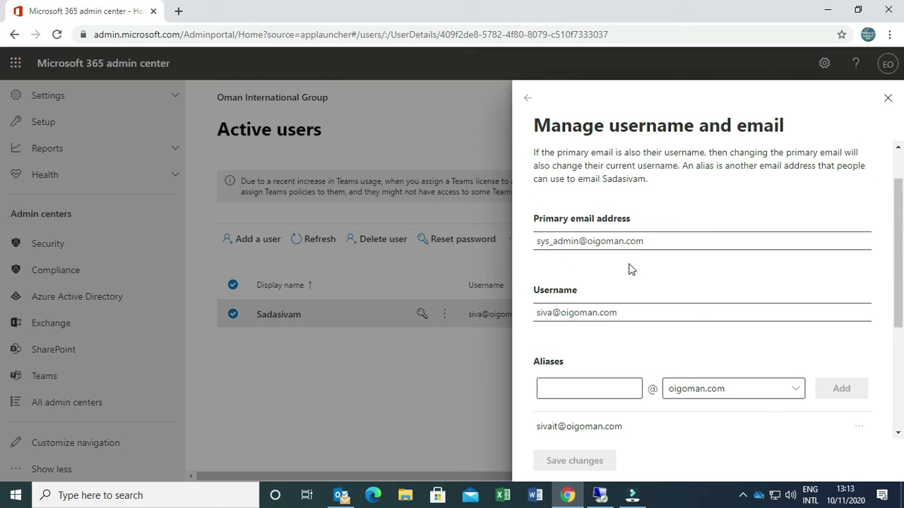
scroll(612, 312, down, 4)
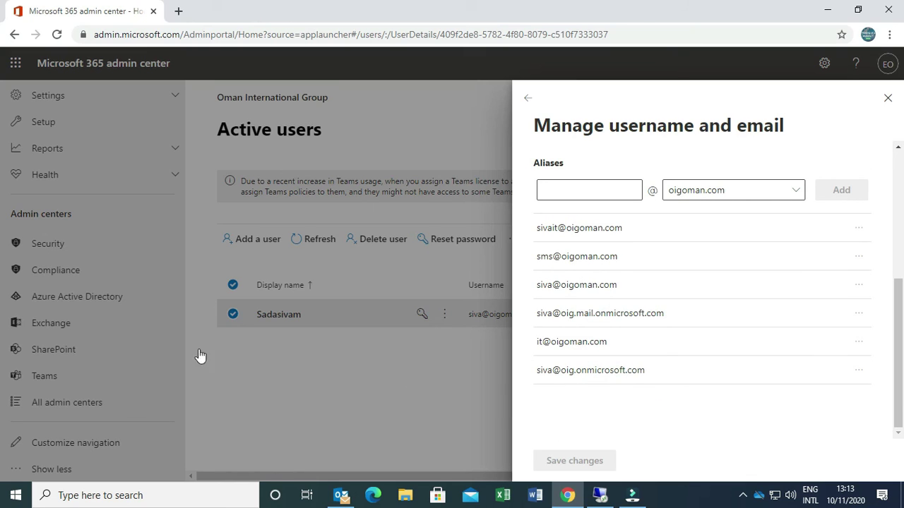
click(54, 328)
click(887, 97)
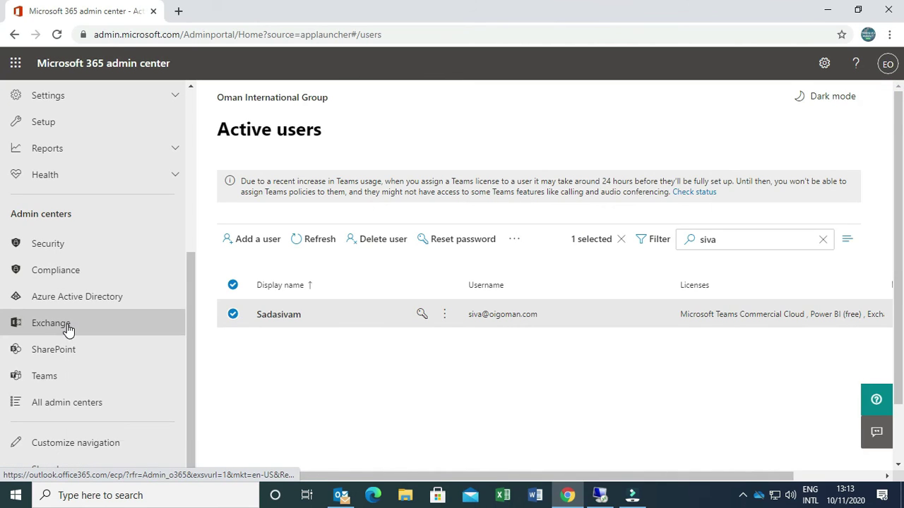
Open Exchange admin center in a new tab and search recipients > mailboxes for the user
right_click(67, 329)
click(120, 336)
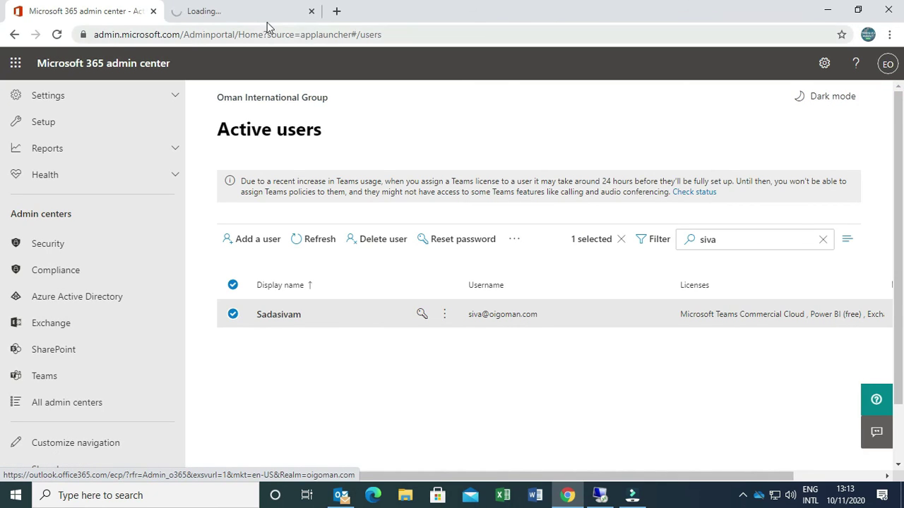
click(265, 15)
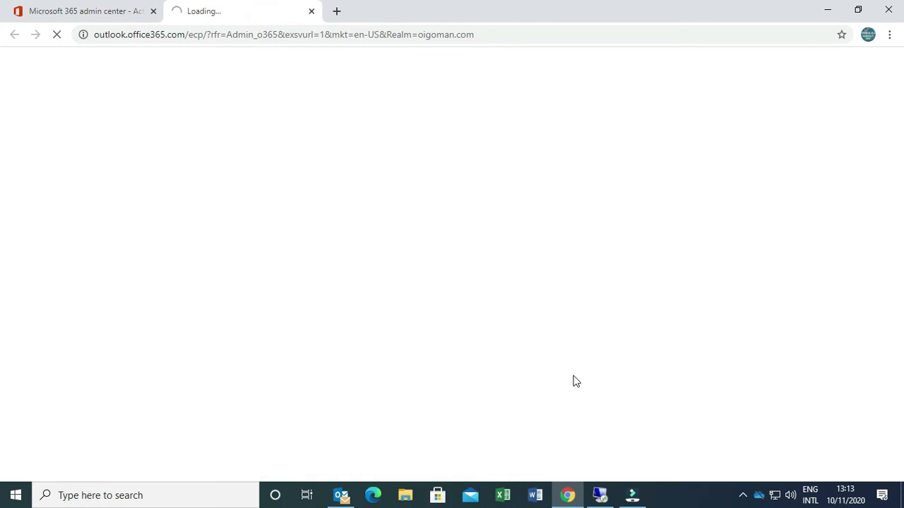
click(34, 163)
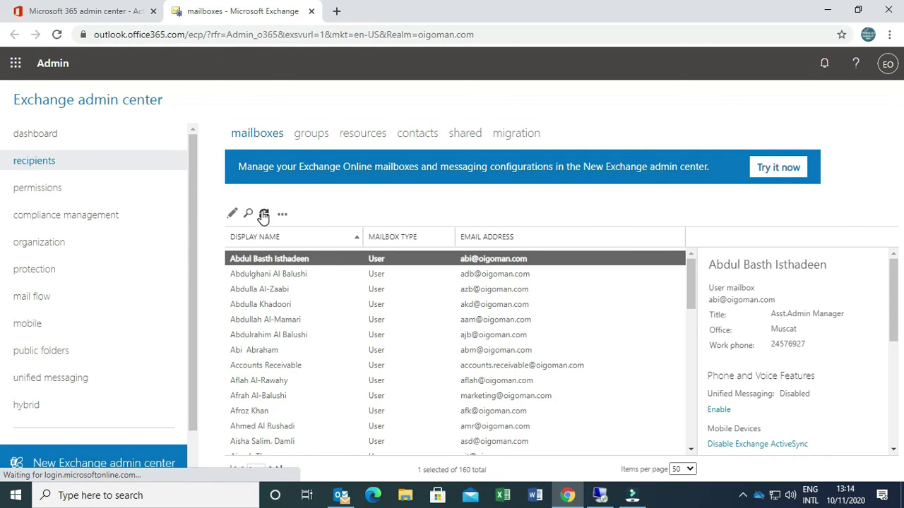
click(249, 214)
text(s)
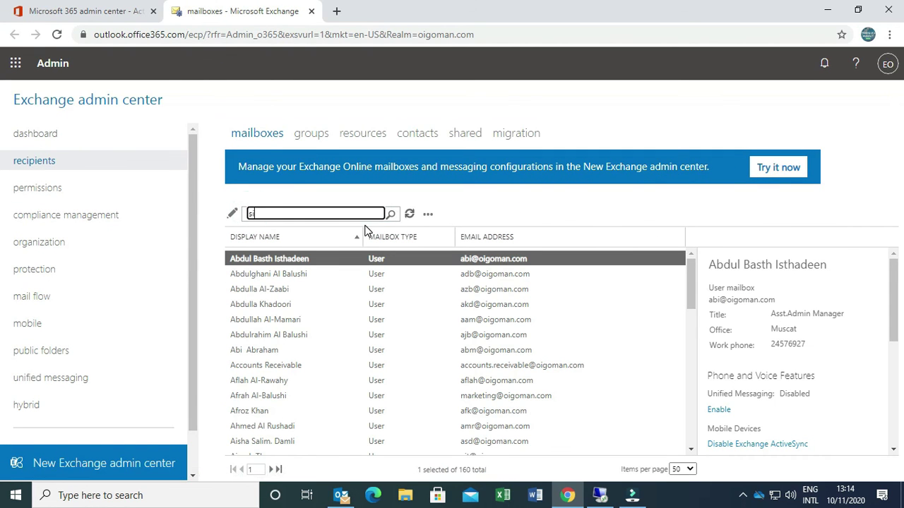
text(iva)
key(Return)
Verify the new smtp alias in the user's mailbox email addresses and save
double_click(276, 263)
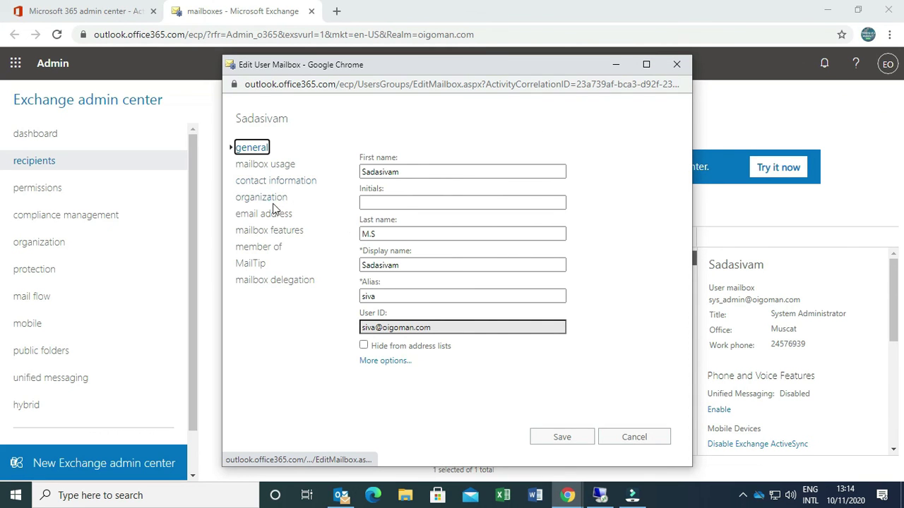
click(272, 214)
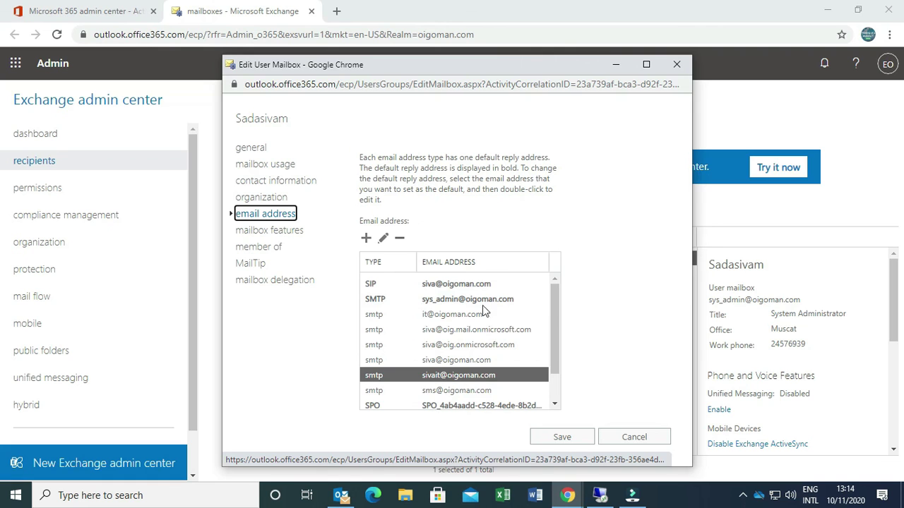
click(561, 440)
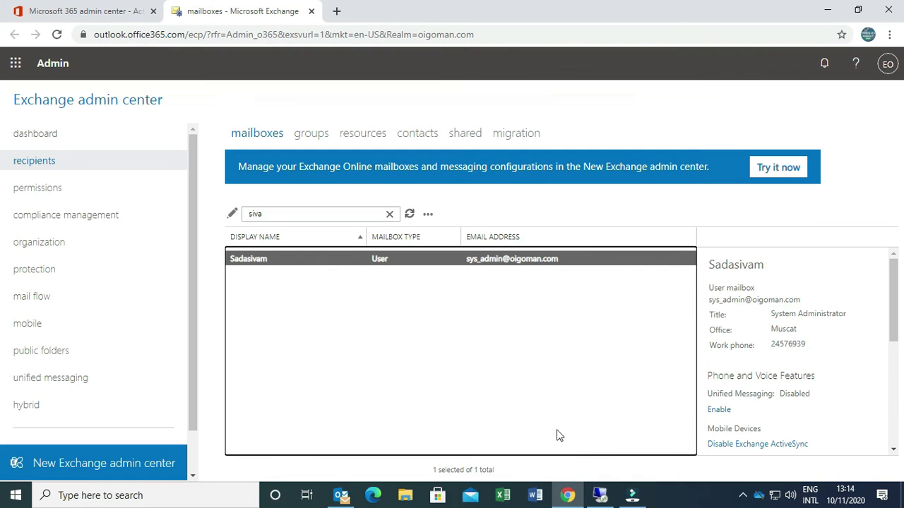
Close the Exchange admin center tab and bring up Filmora's screen recorder from its tray icon
click(311, 12)
click(632, 495)
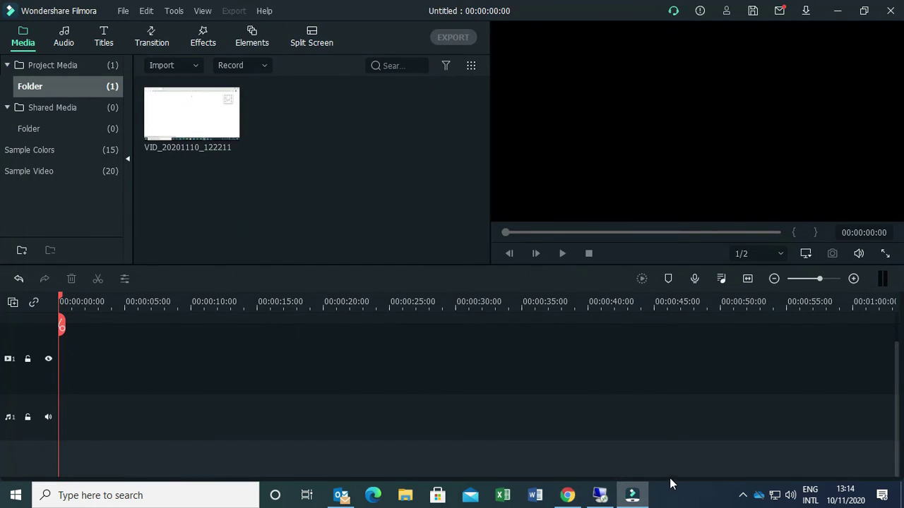
click(742, 495)
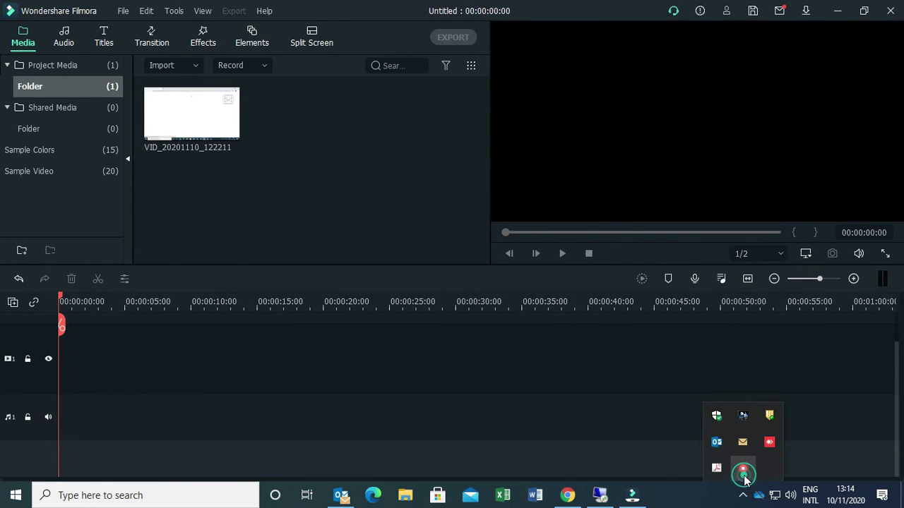
right_click(743, 469)
click(762, 446)
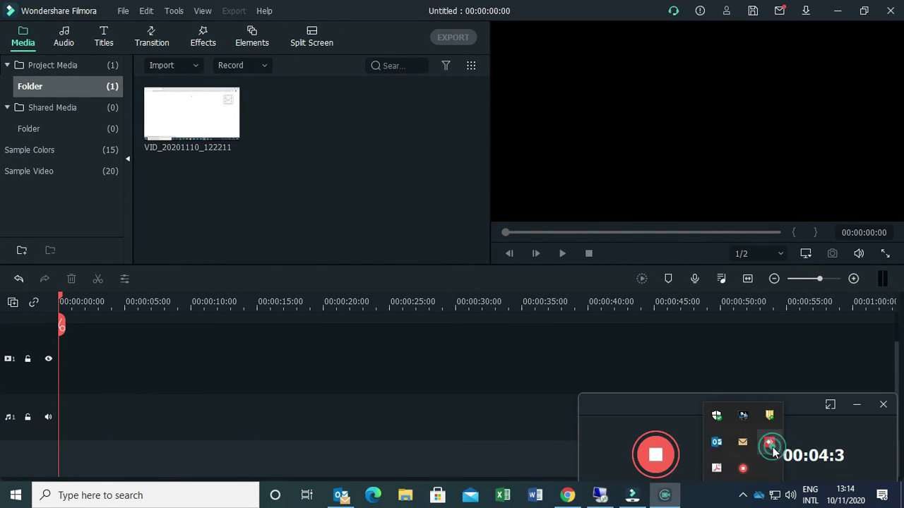